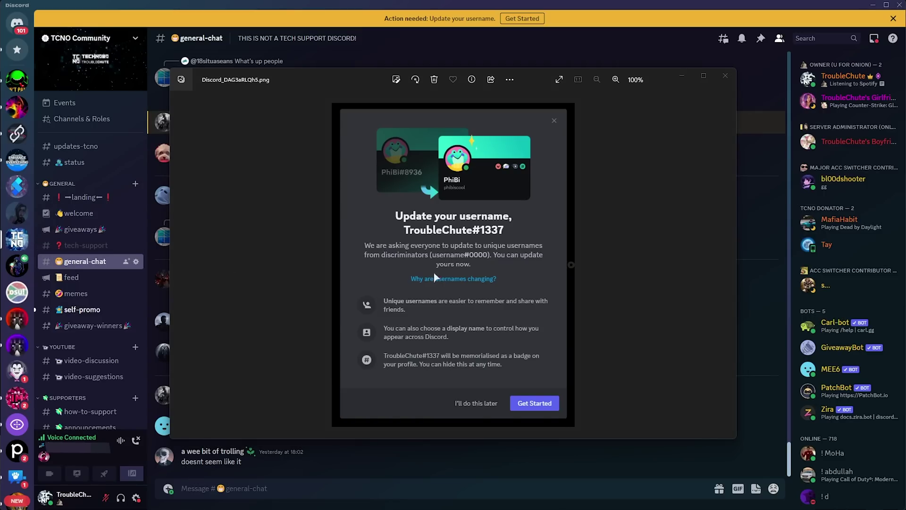
Begin the username update and keep TroubleChute as the display name.
click(536, 399)
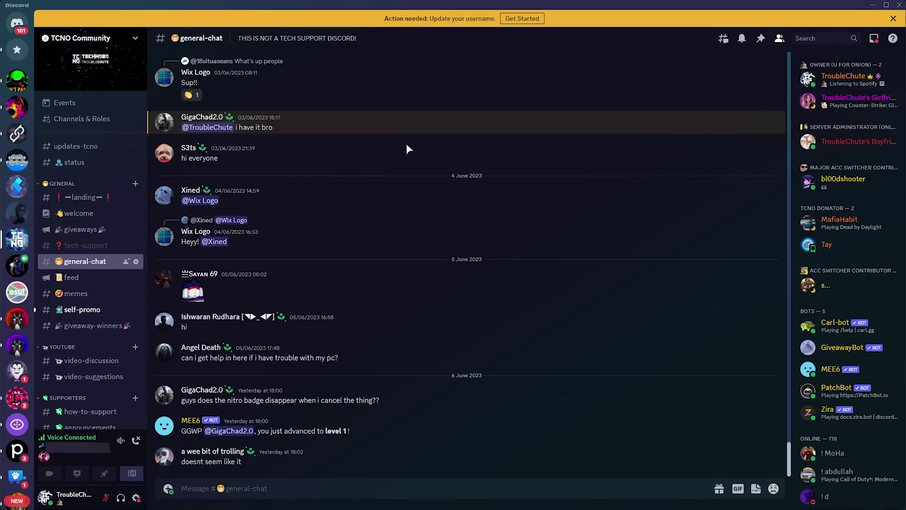
click(524, 19)
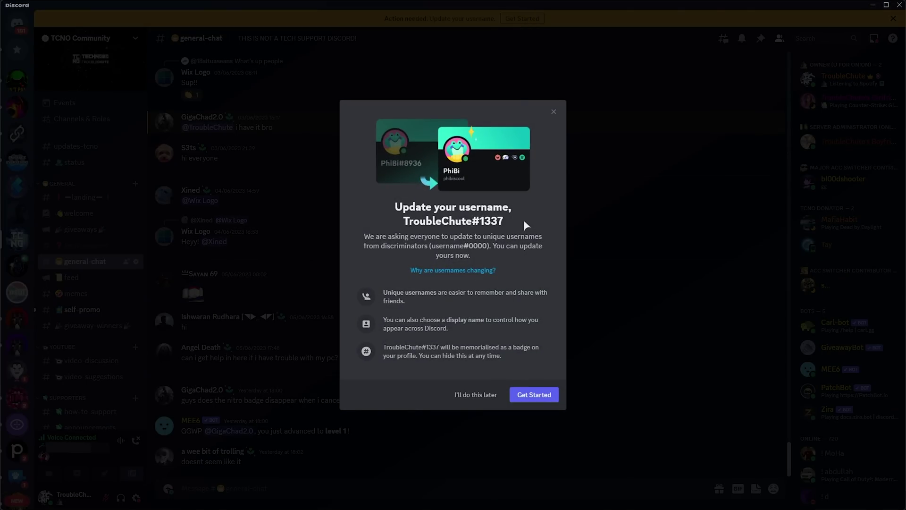
click(527, 395)
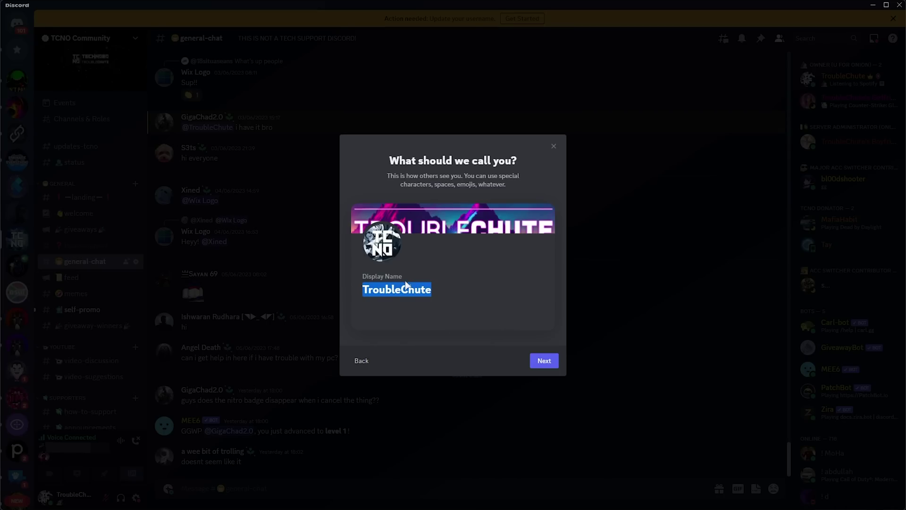
click(548, 362)
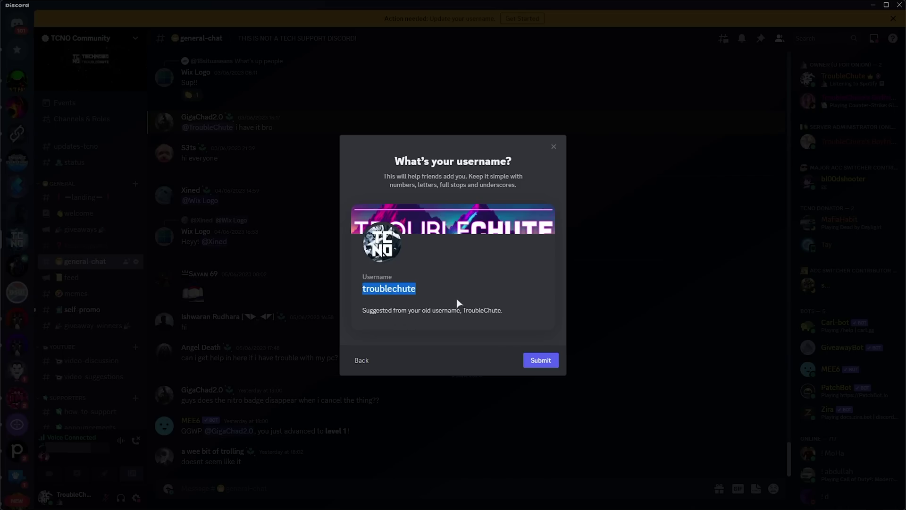
Enter troublechute as the new unique username and submit it.
text(troubel)
text(sdasdasd)
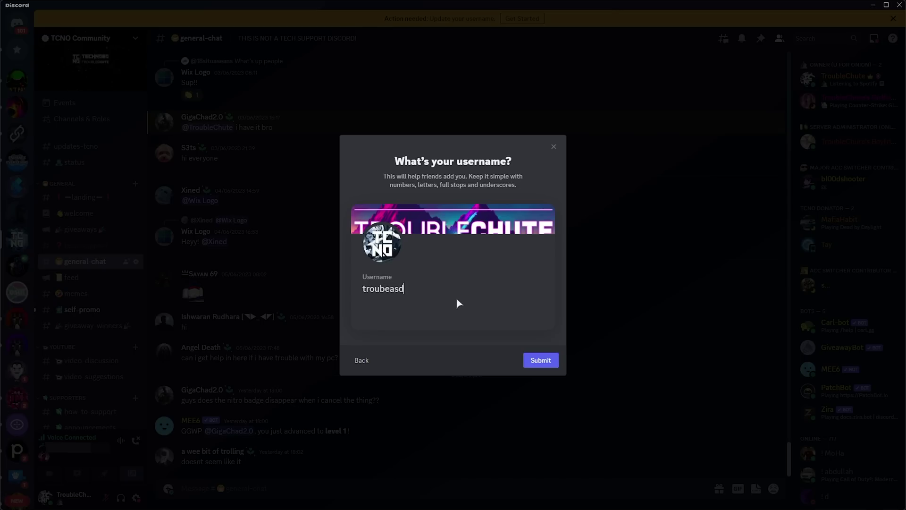
key(ctrl+a)
text(troublechute)
key(ctrl+a)
click(541, 361)
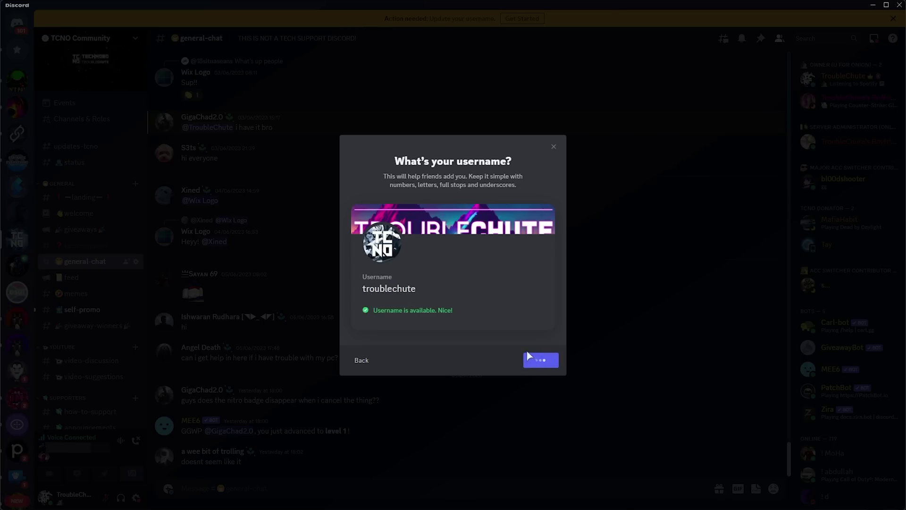
Complete the human verification by selecting the two images that contain a planet and verifying.
click(397, 299)
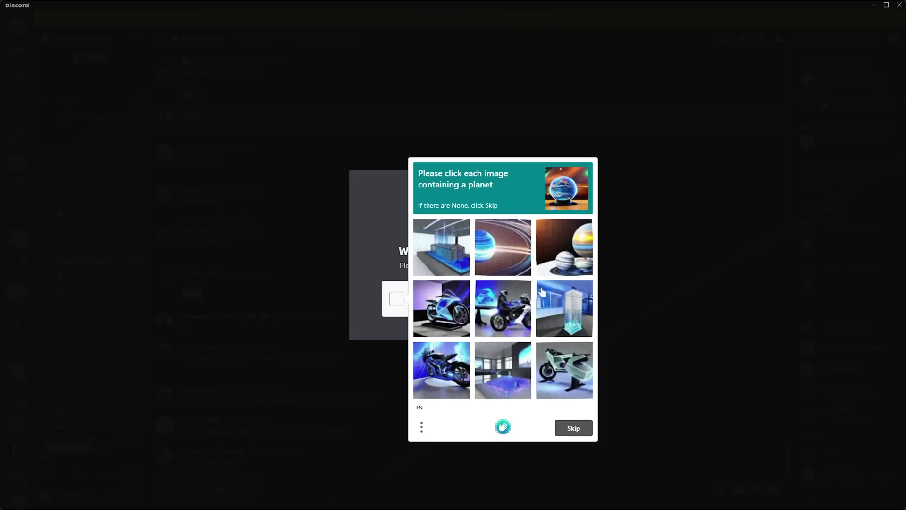
click(514, 258)
click(563, 248)
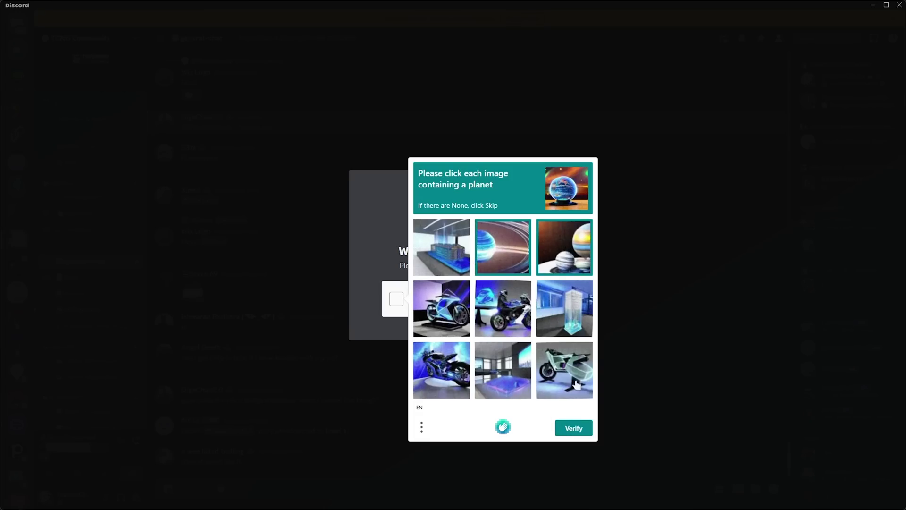
click(574, 427)
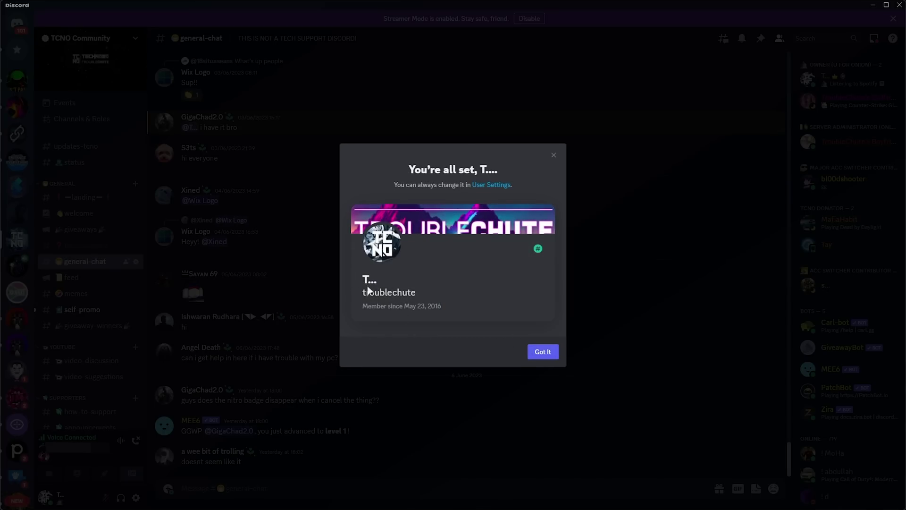
Dismiss the finished username setup and disable Streamer Mode.
click(532, 351)
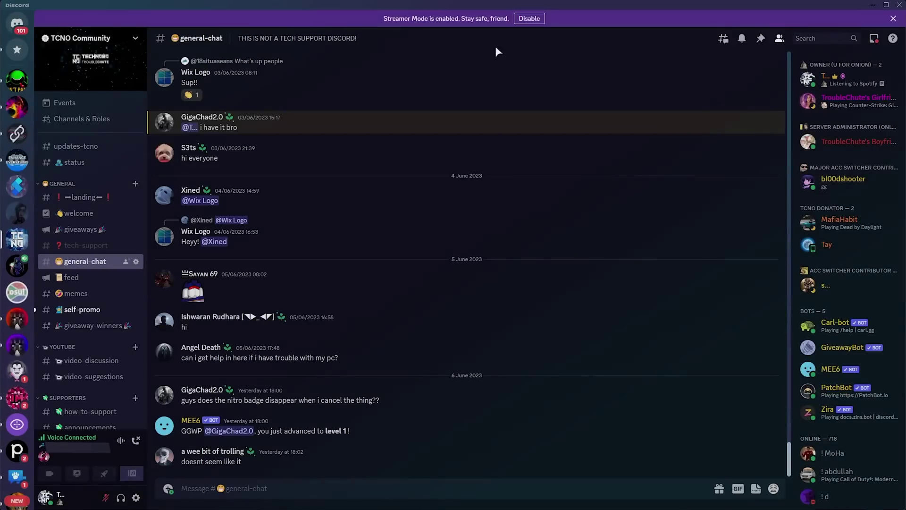
click(529, 19)
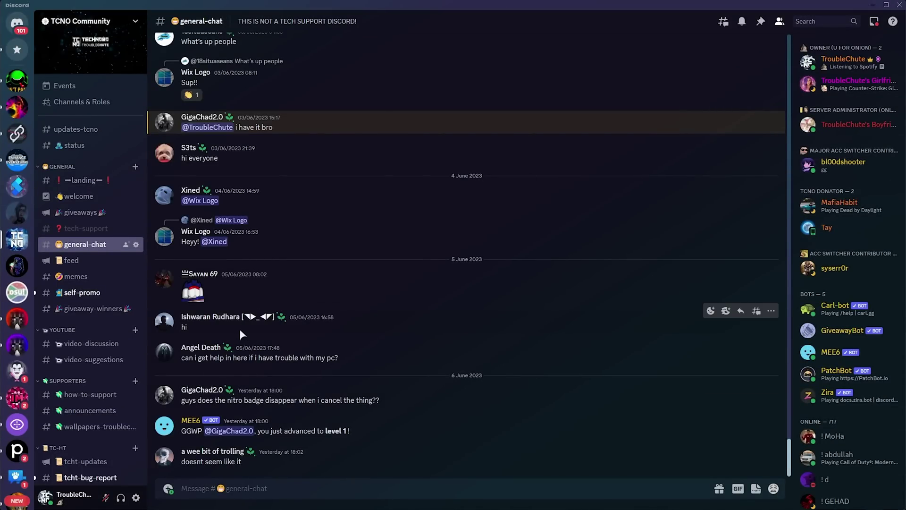
View the username change form in the account settings and close it without changing anything.
click(136, 498)
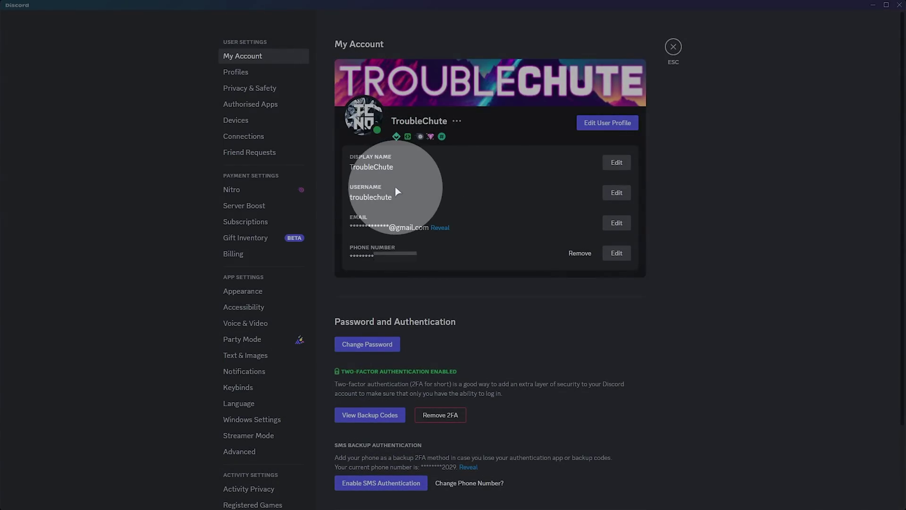
click(616, 194)
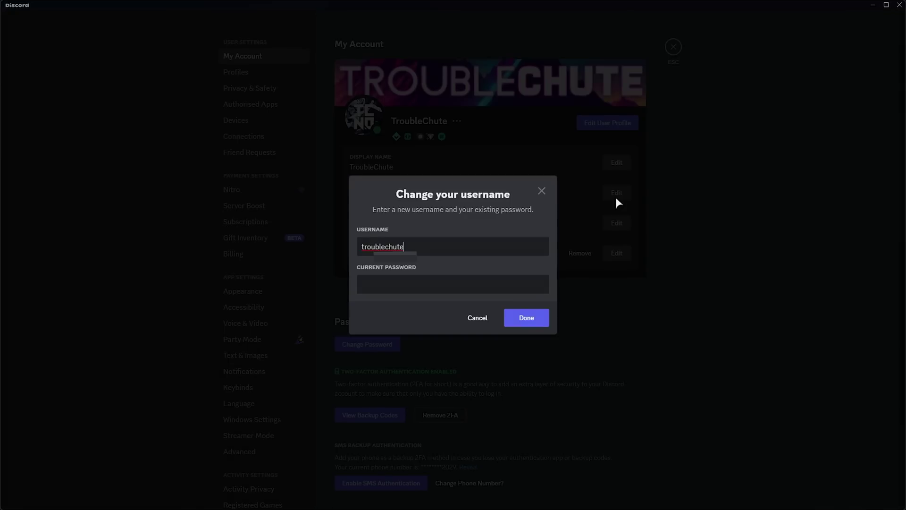
click(542, 192)
click(542, 192)
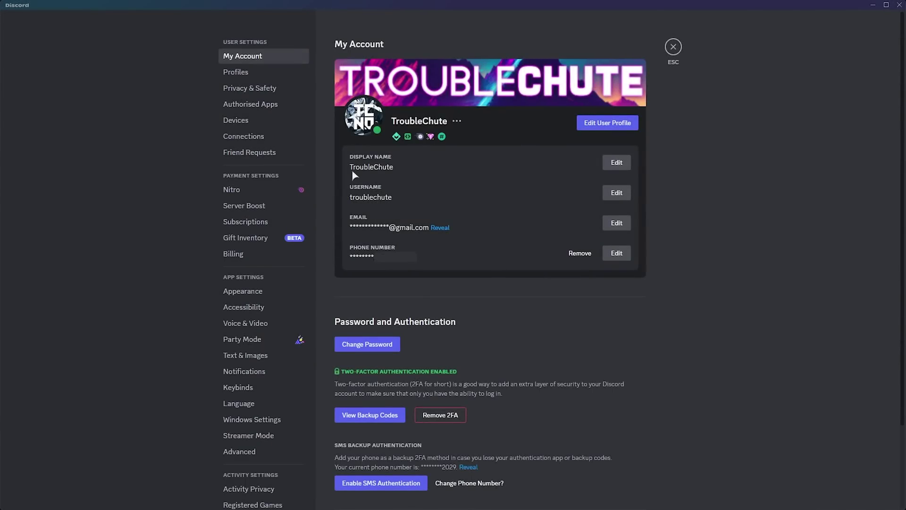
Inspect the editable display name in the user profile settings, and leave the settings without changes.
click(611, 165)
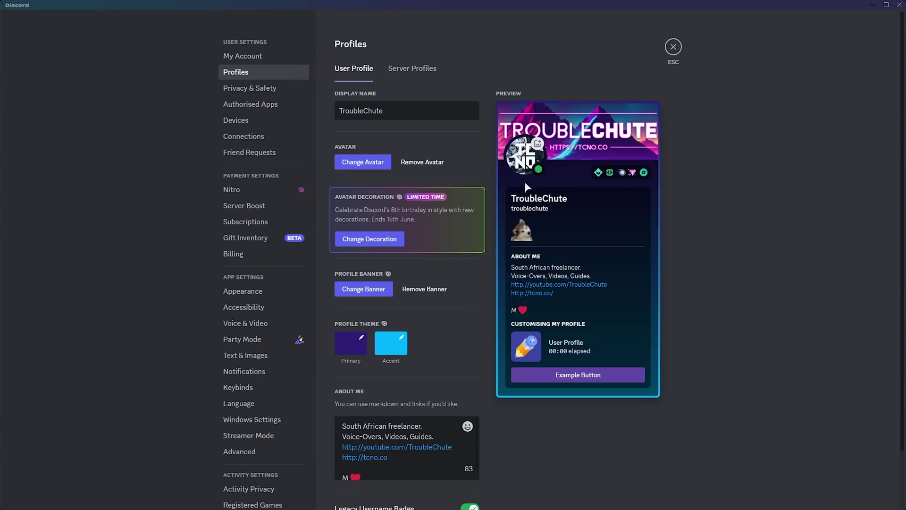
double_click(420, 111)
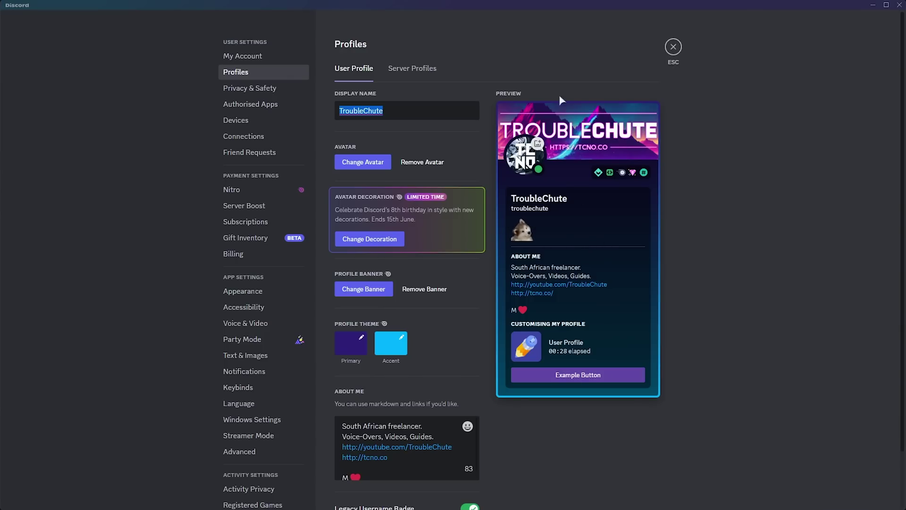
key(Escape)
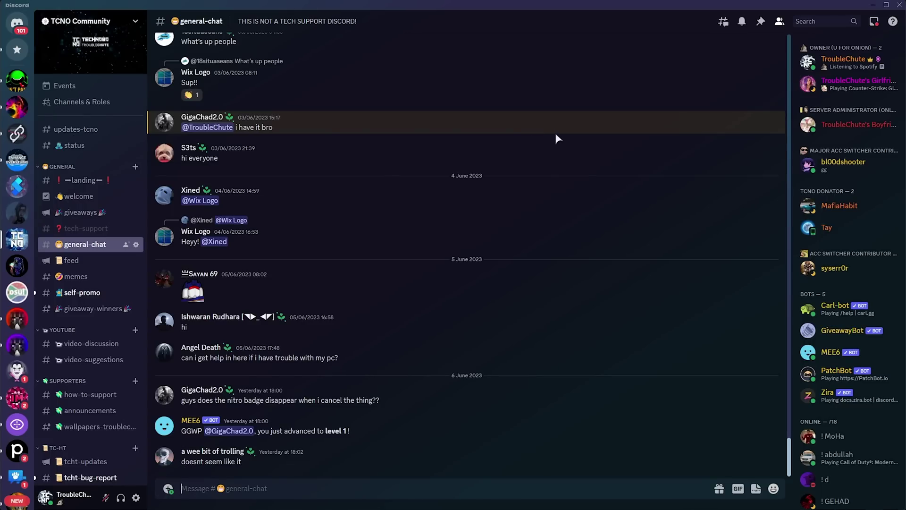
View the server owner's profile card in the member list and check the original username badge.
mouse_move(555, 112)
click(820, 65)
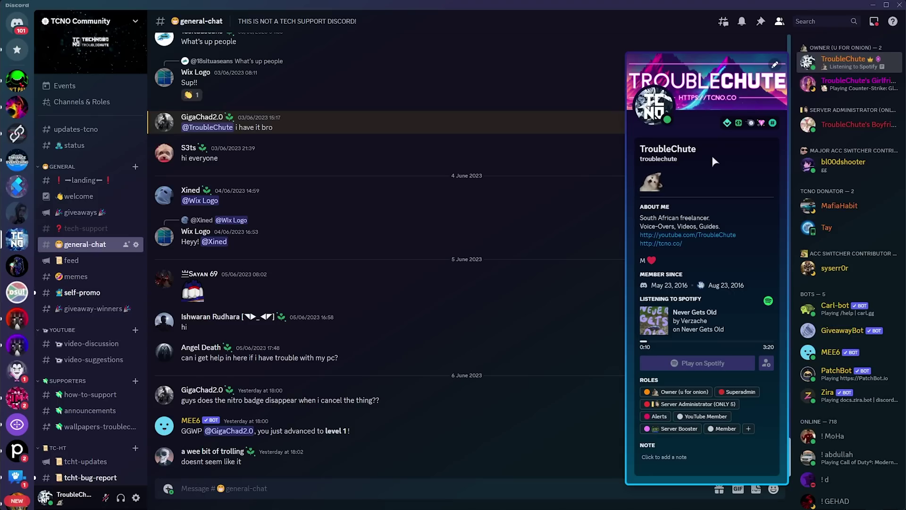
mouse_move(772, 123)
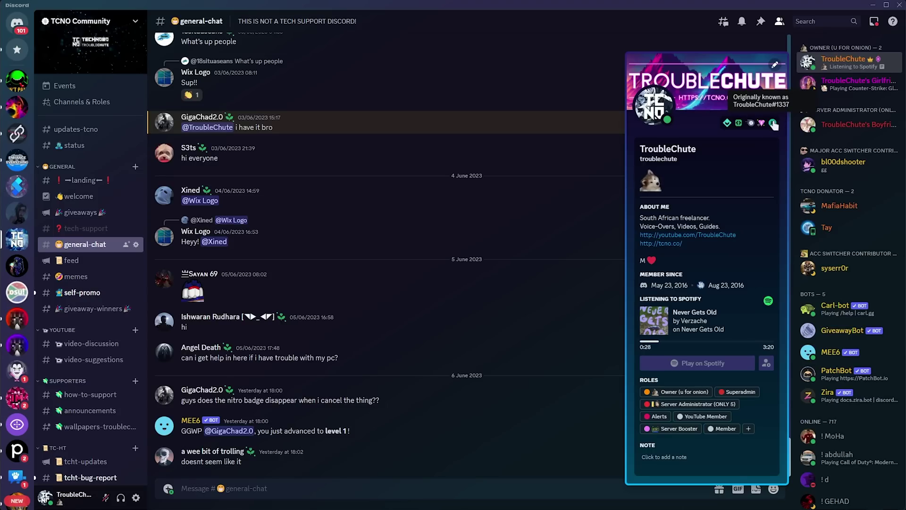
Turn the Legacy Username Badge off and back on in the main user profile.
click(774, 64)
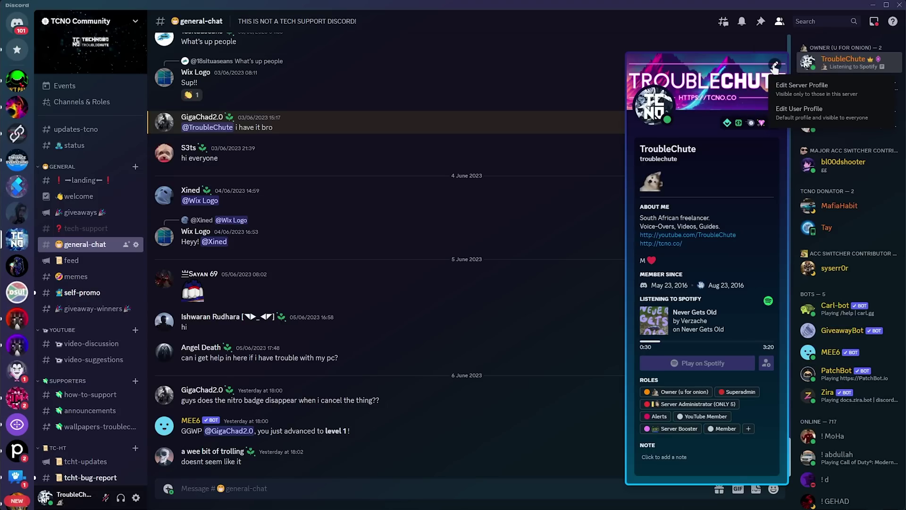
click(798, 112)
scroll(655, 171, down, 2)
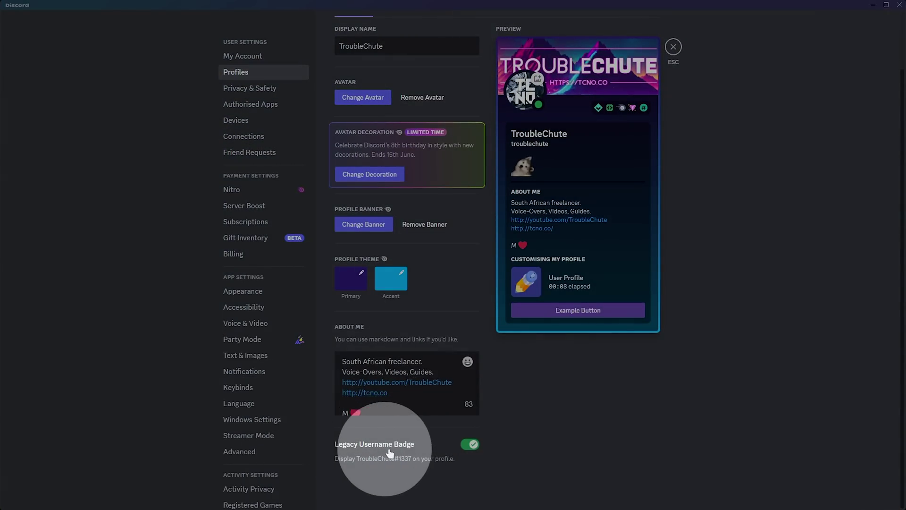
click(470, 444)
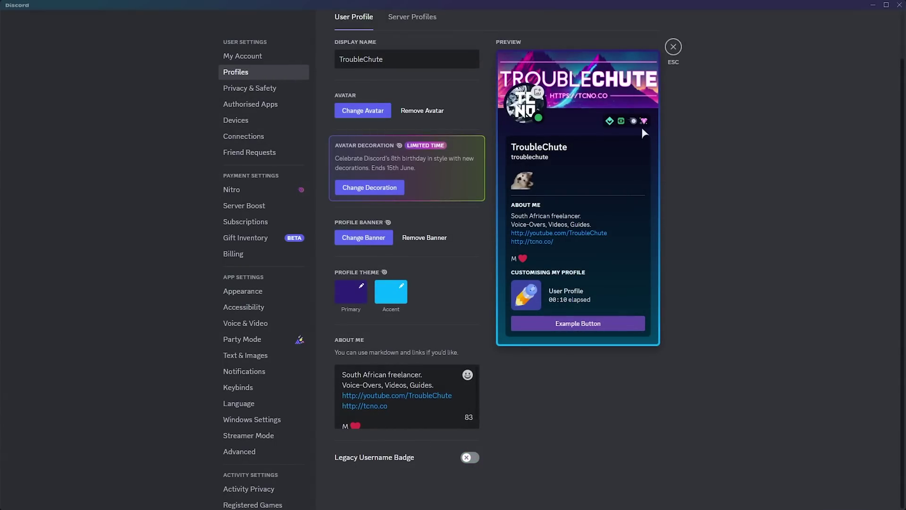
click(471, 456)
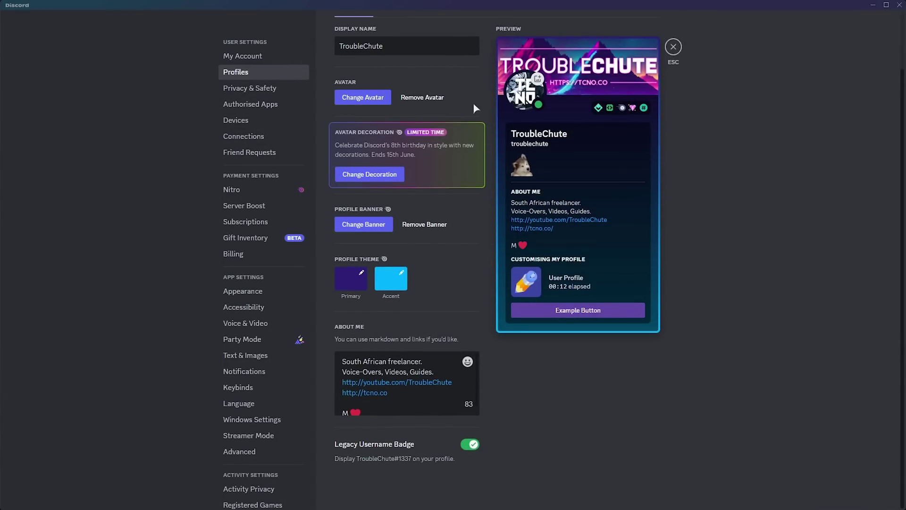
Review the server profile for TCNO Community, return to the user profile and close the settings.
scroll(476, 109, up, 3)
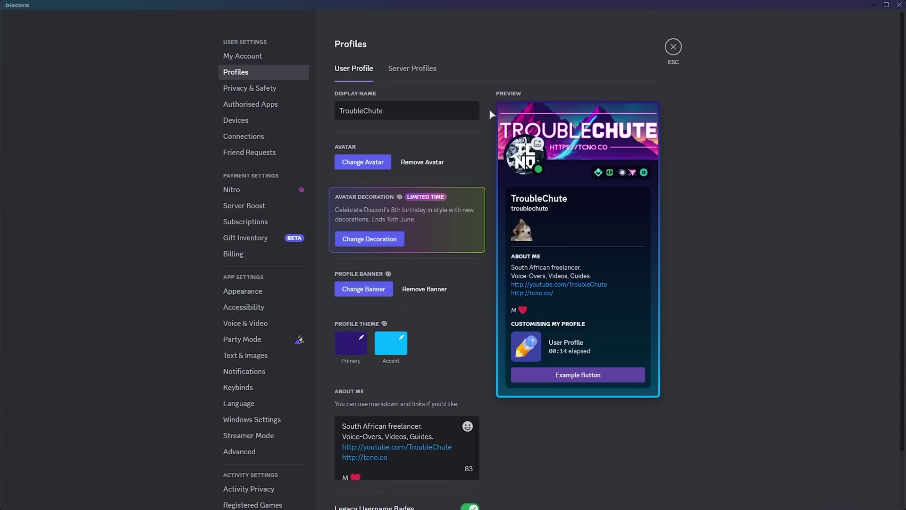
click(437, 69)
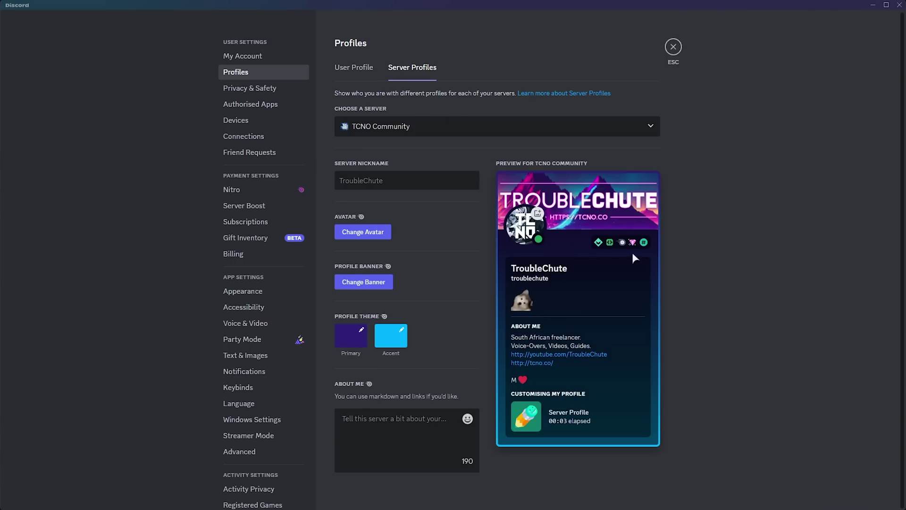
click(362, 67)
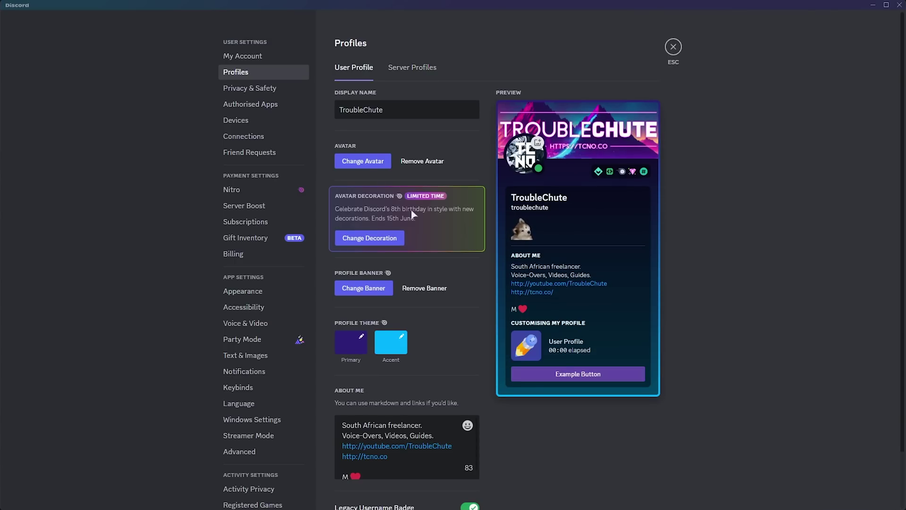
click(674, 46)
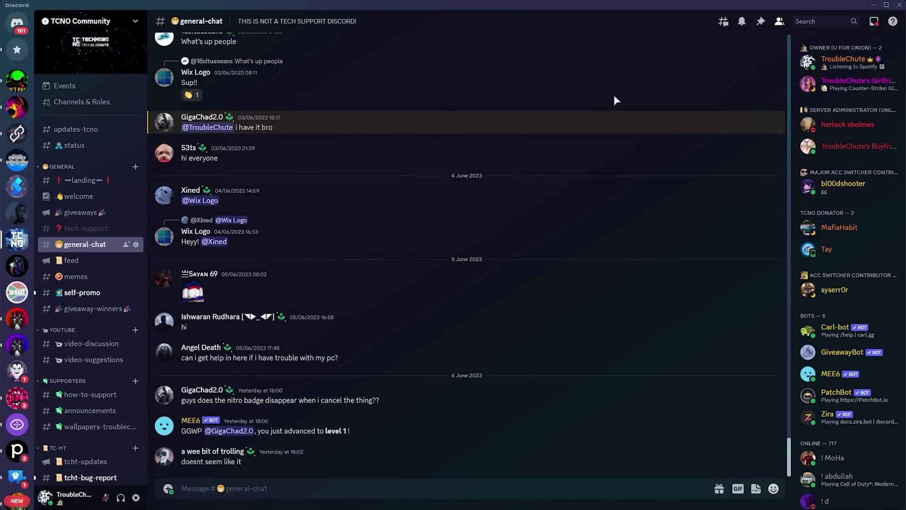